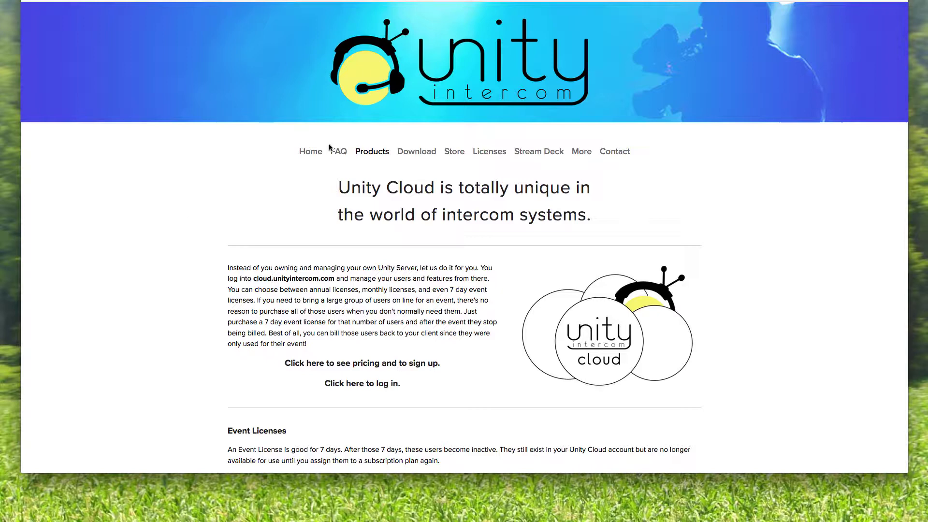
{"action": "left_click", "coordinate": [310, 152]}
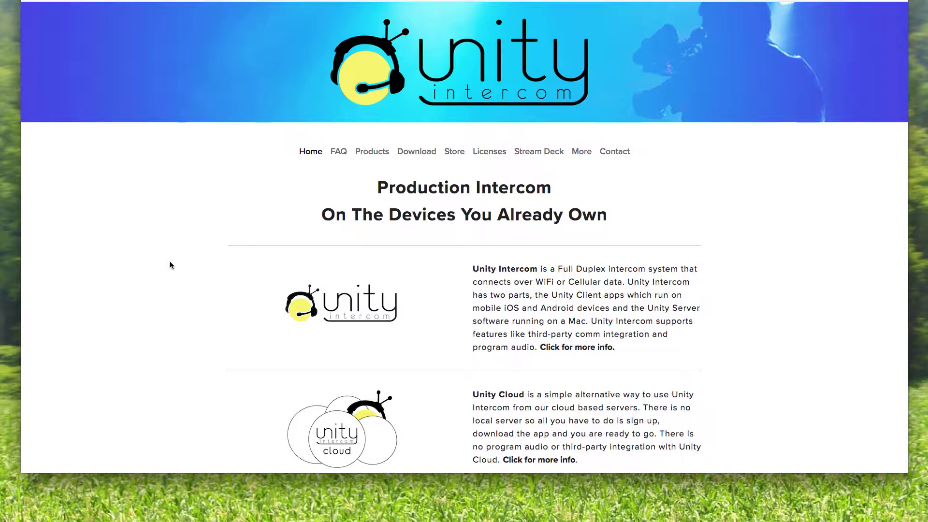
{"action": "scroll", "coordinate": [165, 263], "scroll_direction": "down", "scroll_amount": 3}
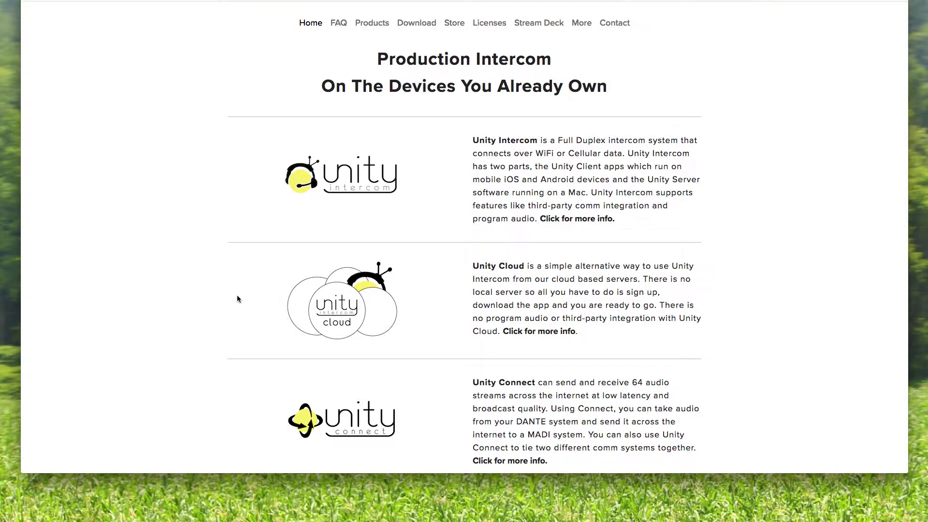
{"action": "scroll", "coordinate": [237, 298], "scroll_direction": "up", "scroll_amount": 5}
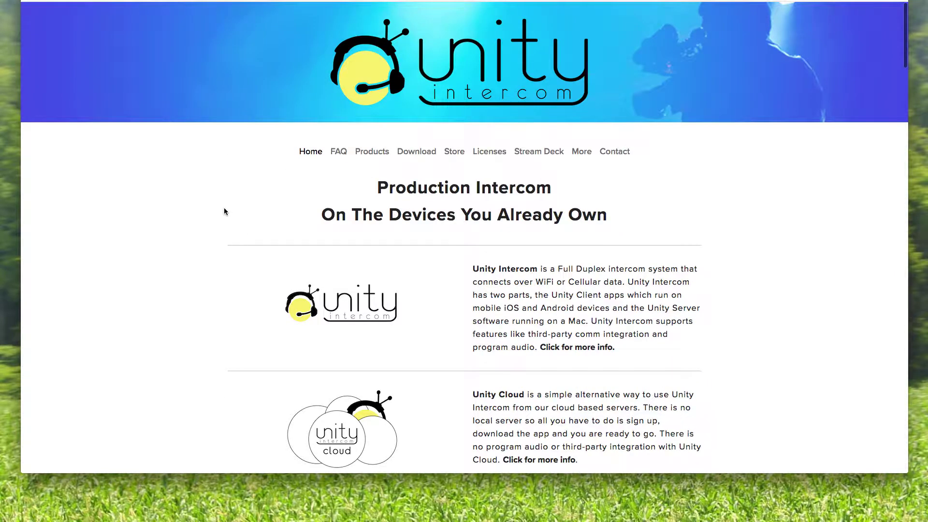
{"action": "scroll", "coordinate": [220, 214], "scroll_direction": "down", "scroll_amount": 6}
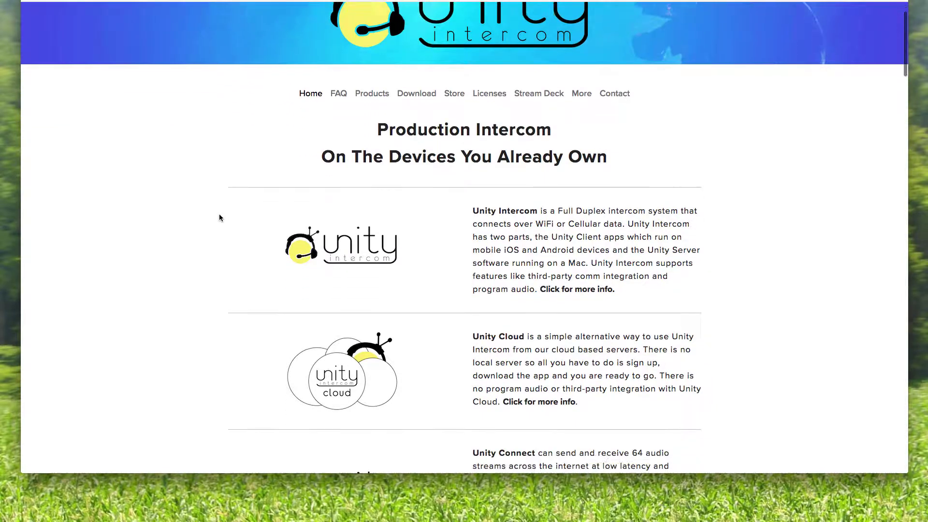
{"action": "scroll", "coordinate": [262, 291], "scroll_direction": "up", "scroll_amount": 6}
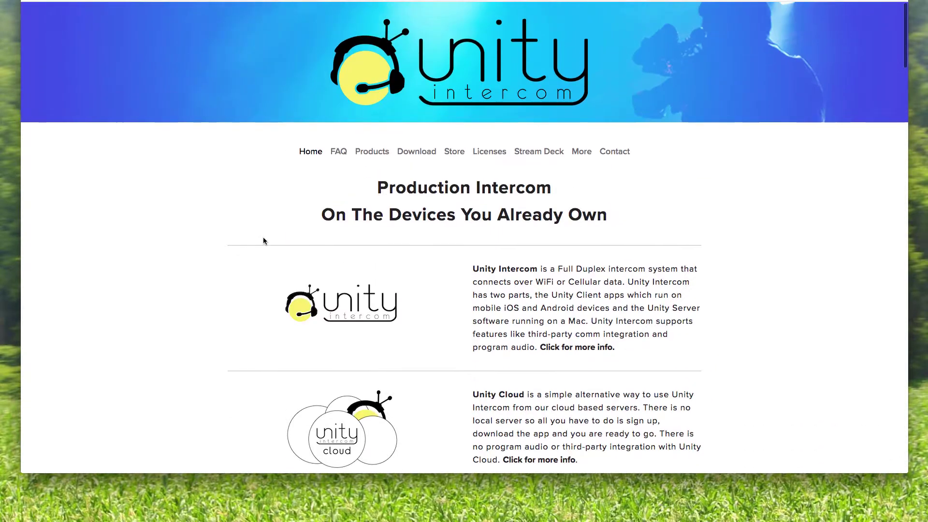
{"action": "mouse_move", "coordinate": [385, 153]}
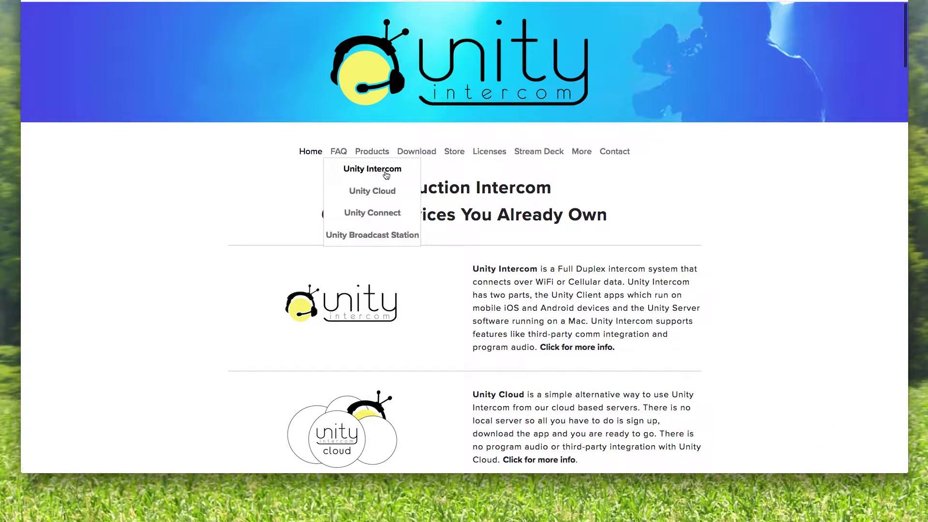
{"action": "scroll", "coordinate": [215, 287], "scroll_direction": "down", "scroll_amount": 7}
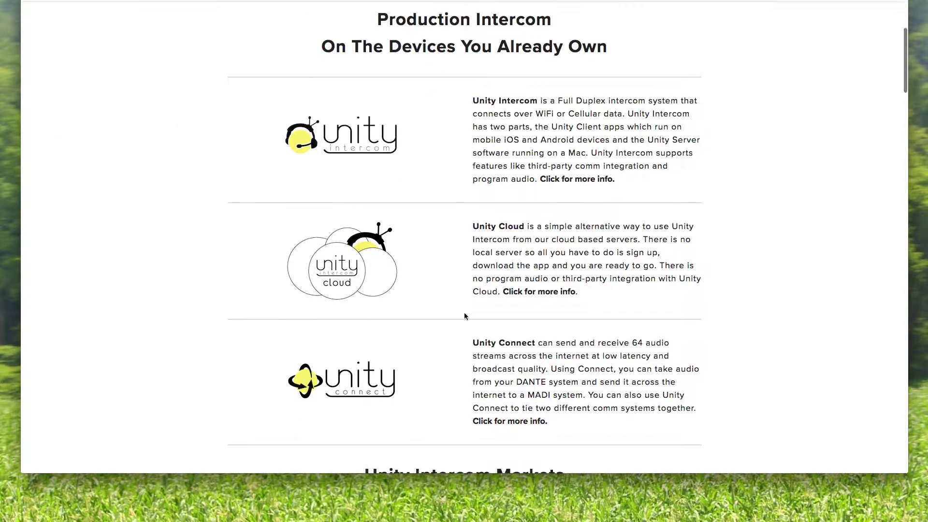
{"action": "left_click", "coordinate": [453, 261]}
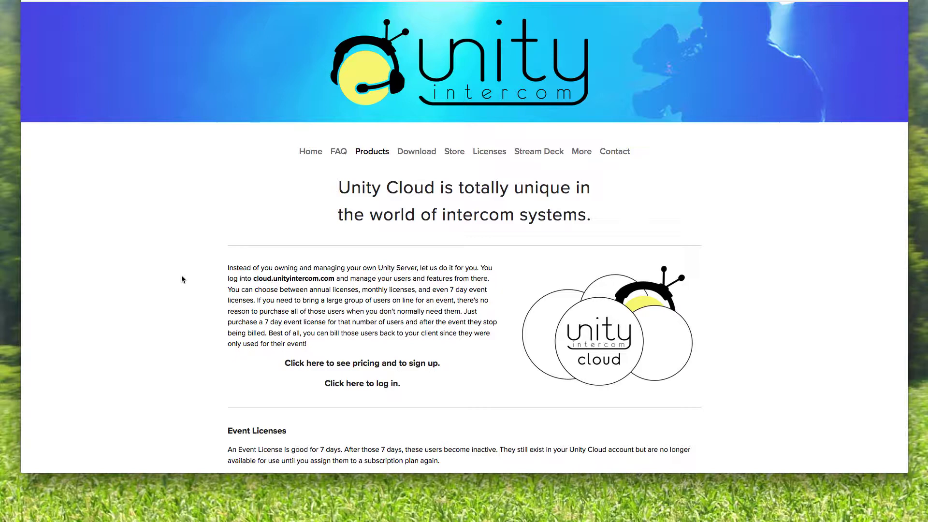
{"action": "scroll", "coordinate": [201, 276], "scroll_direction": "down", "scroll_amount": 8}
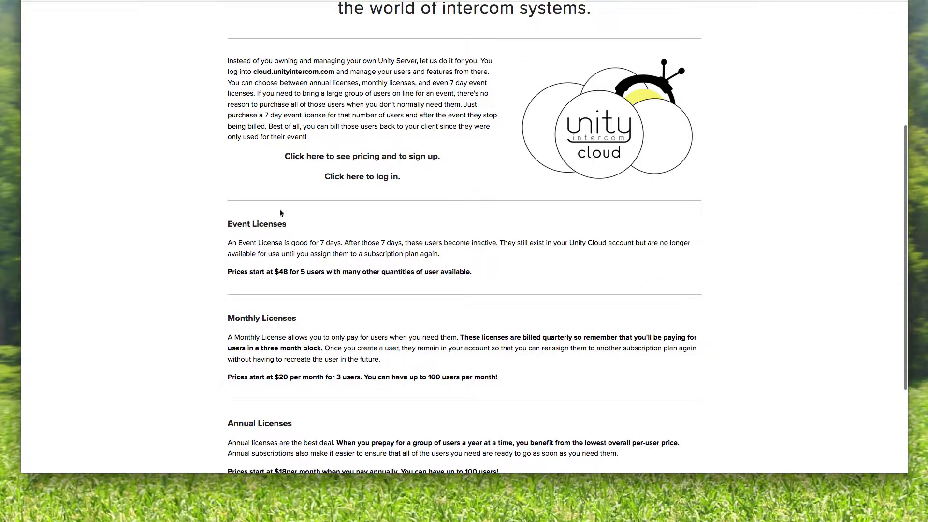
{"action": "scroll", "coordinate": [206, 263], "scroll_direction": "down", "scroll_amount": 1}
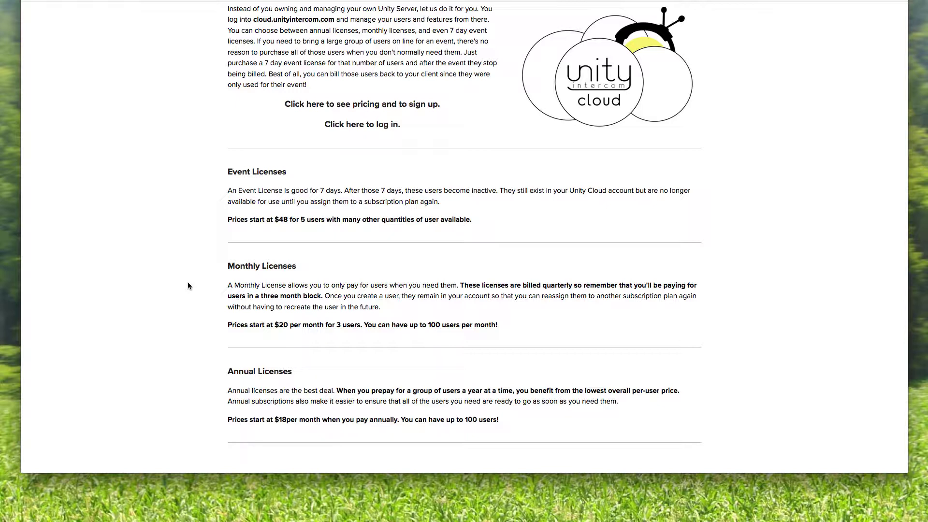
{"action": "scroll", "coordinate": [188, 286], "scroll_direction": "down", "scroll_amount": 3}
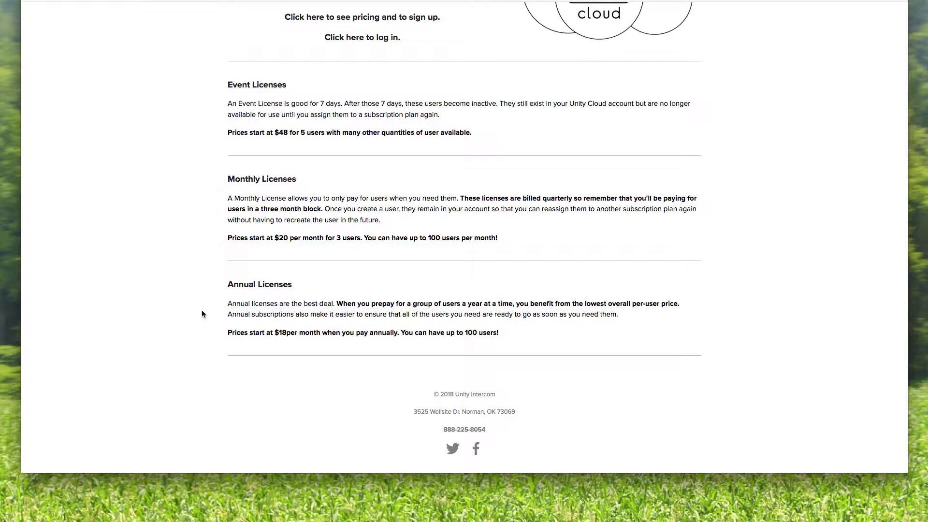
{"action": "scroll", "coordinate": [202, 311], "scroll_direction": "up", "scroll_amount": 6}
{"action": "scroll", "coordinate": [202, 313], "scroll_direction": "up", "scroll_amount": 2}
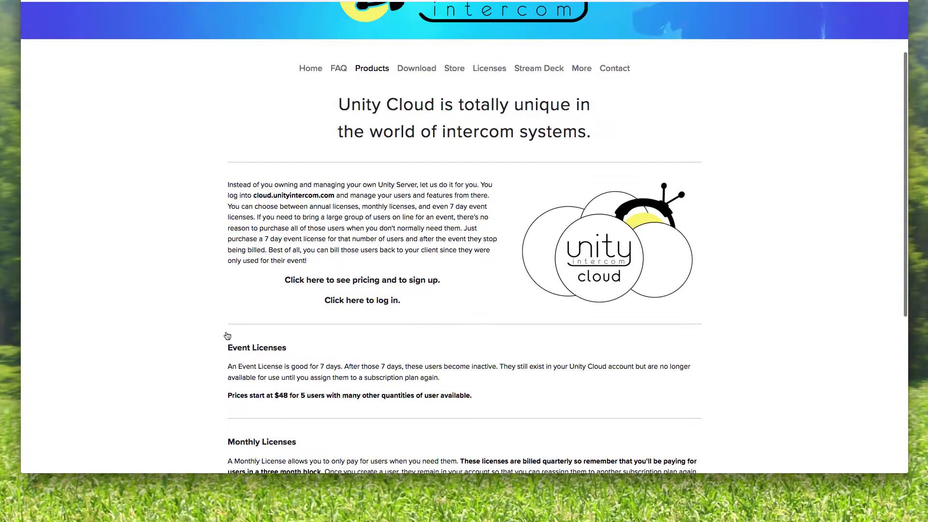
Step: Open the Unity Cloud pricing page and review the Monthly, Annual and Single Event plans
{"action": "left_click", "coordinate": [278, 353]}
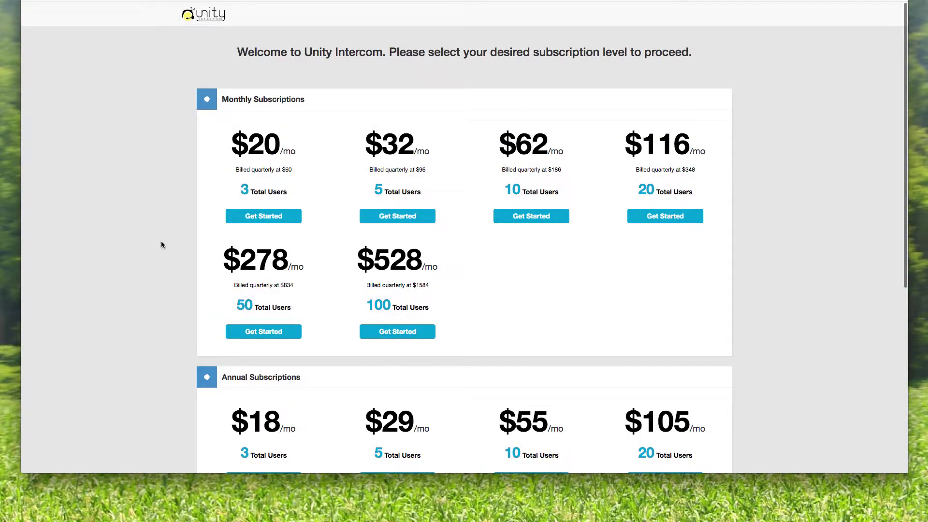
{"action": "scroll", "coordinate": [161, 245], "scroll_direction": "down", "scroll_amount": 6}
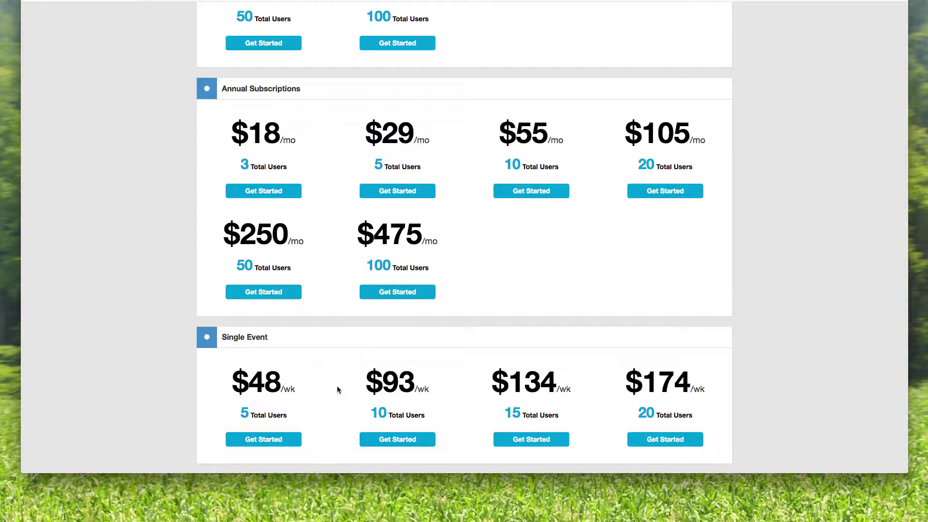
{"action": "scroll", "coordinate": [337, 386], "scroll_direction": "up", "scroll_amount": 3}
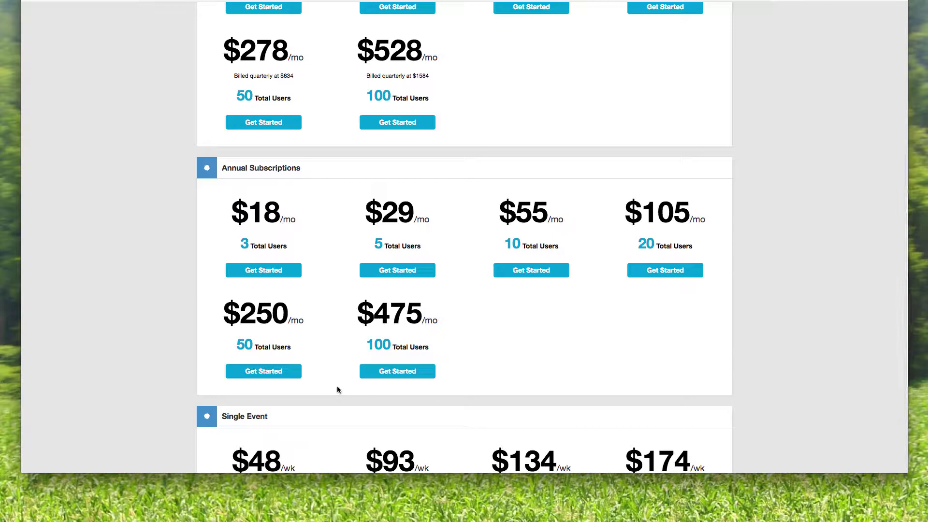
{"action": "scroll", "coordinate": [312, 391], "scroll_direction": "up", "scroll_amount": 8}
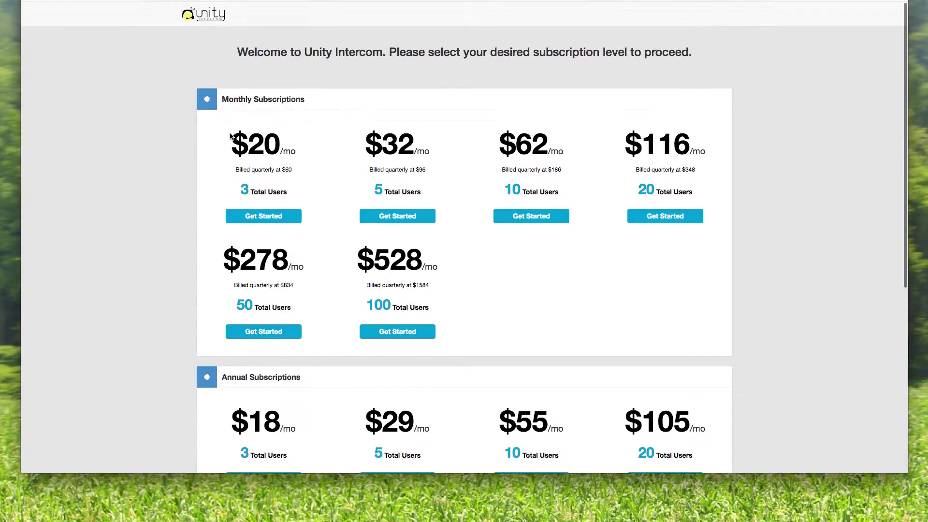
Step: Enter the Unity Demo organization settings and point out Subscriptions and Users in the sidebar
{"action": "left_click", "coordinate": [189, 26]}
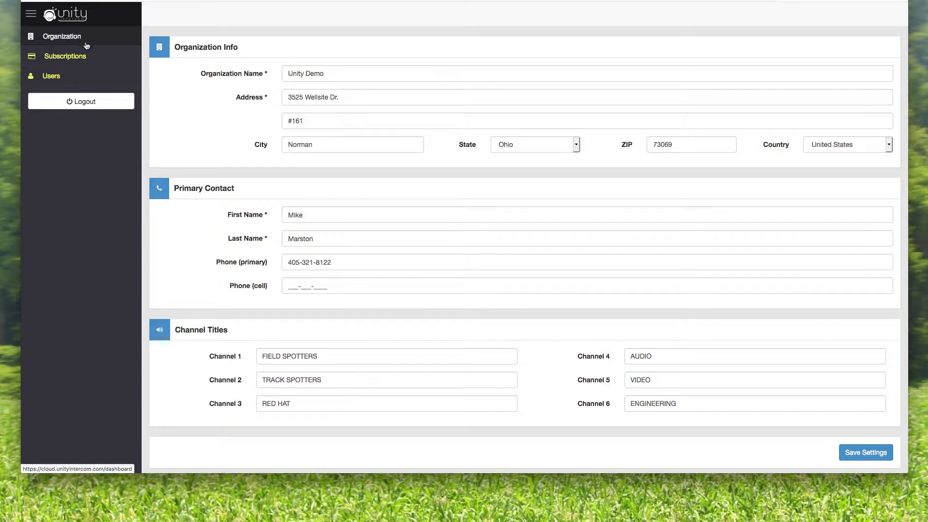
{"action": "left_click", "coordinate": [85, 65]}
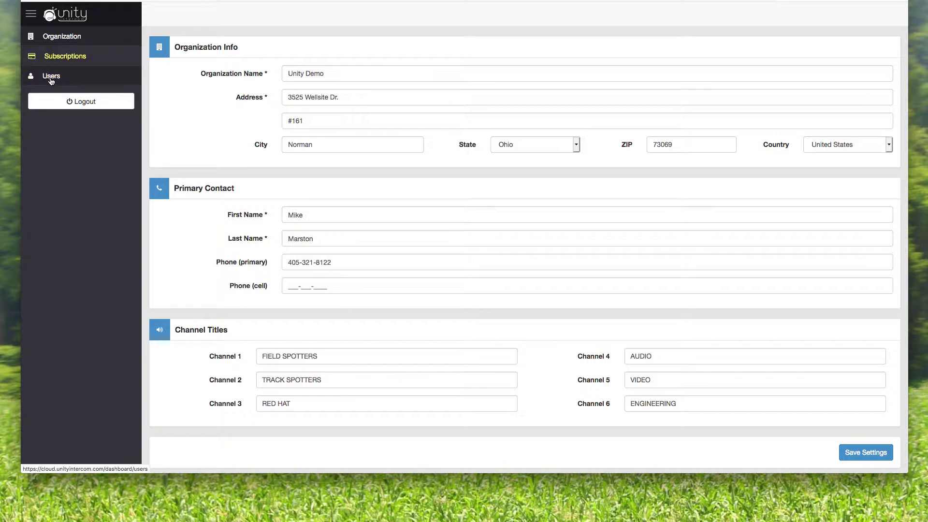
{"action": "left_click", "coordinate": [76, 84]}
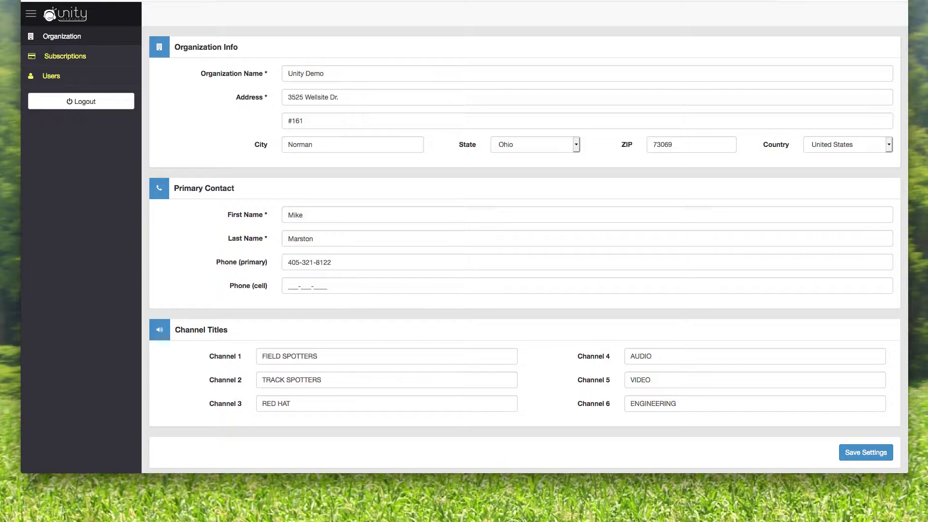
Step: Show the IMG_7339.PNG login screenshot with Unity Cloud connection type selected, then move it aside
{"action": "left_click_drag", "start_coordinate": [927, 28], "coordinate": [328, 29]}
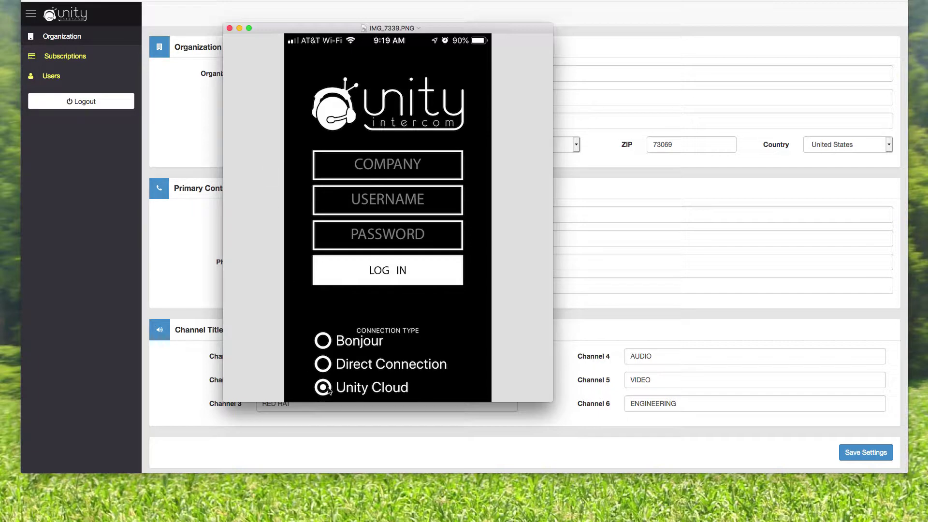
{"action": "left_click", "coordinate": [321, 392]}
{"action": "left_click", "coordinate": [326, 390]}
{"action": "left_click_drag", "start_coordinate": [466, 30], "coordinate": [678, 64]}
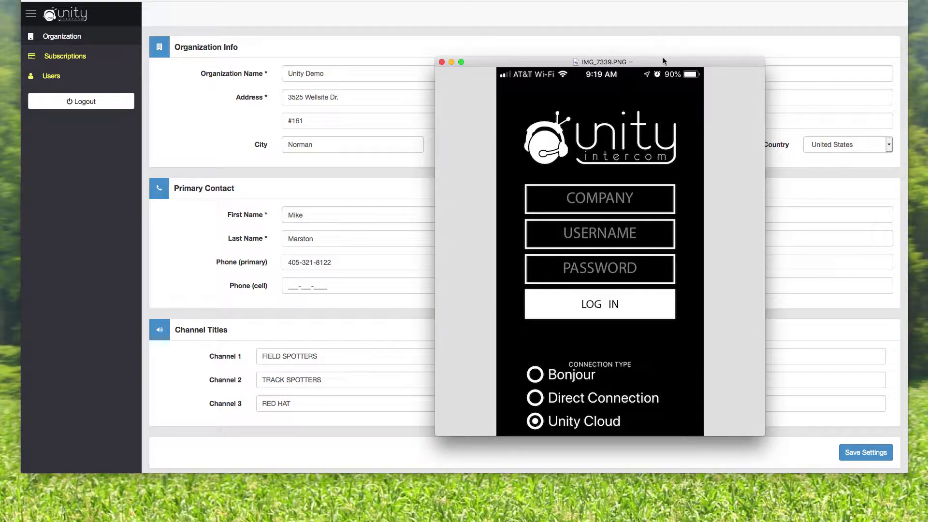
{"action": "left_click_drag", "start_coordinate": [663, 61], "coordinate": [584, 46]}
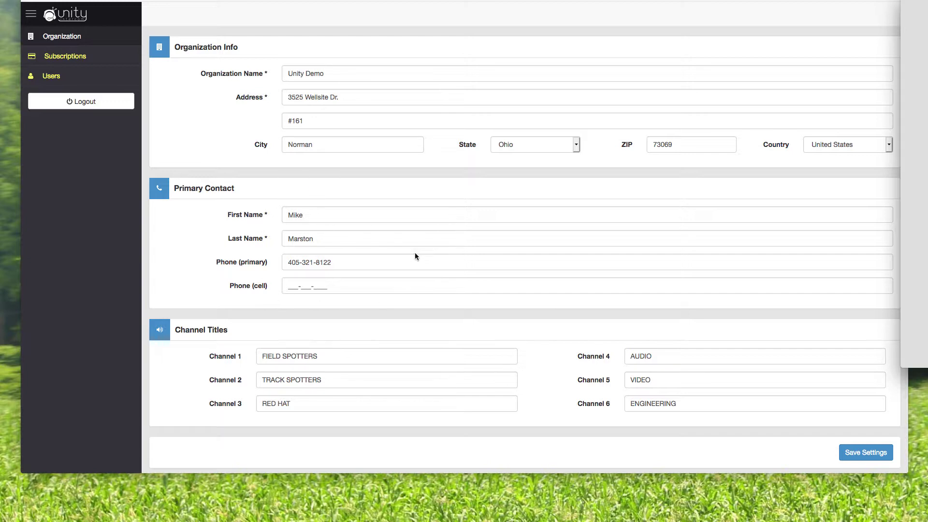
Step: Review the organization settings down to Payment Info, then open the Users list
{"action": "scroll", "coordinate": [440, 237], "scroll_direction": "down", "scroll_amount": 4}
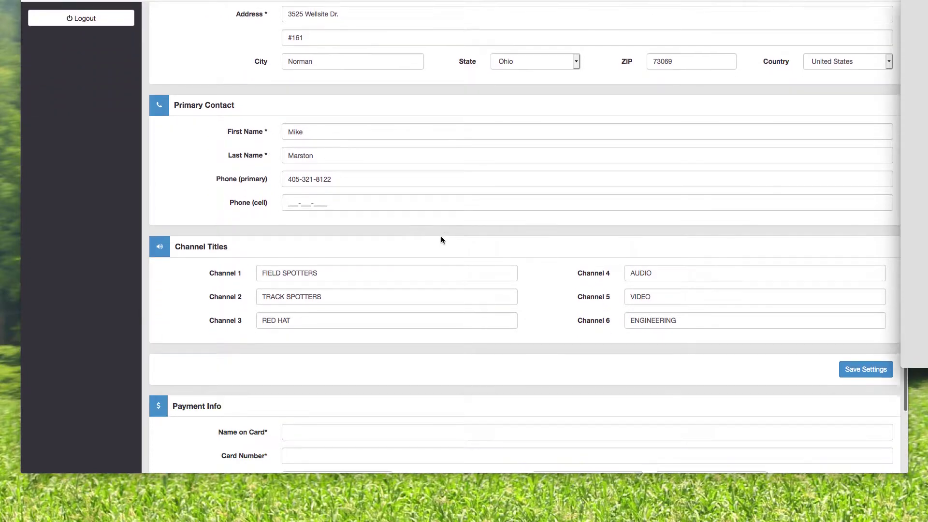
{"action": "scroll", "coordinate": [430, 271], "scroll_direction": "down", "scroll_amount": 2}
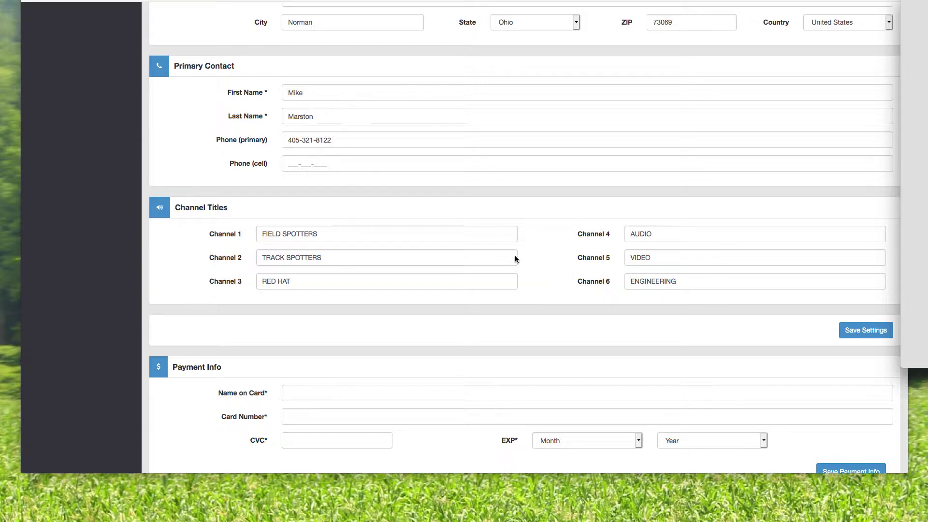
{"action": "scroll", "coordinate": [515, 258], "scroll_direction": "down", "scroll_amount": 2}
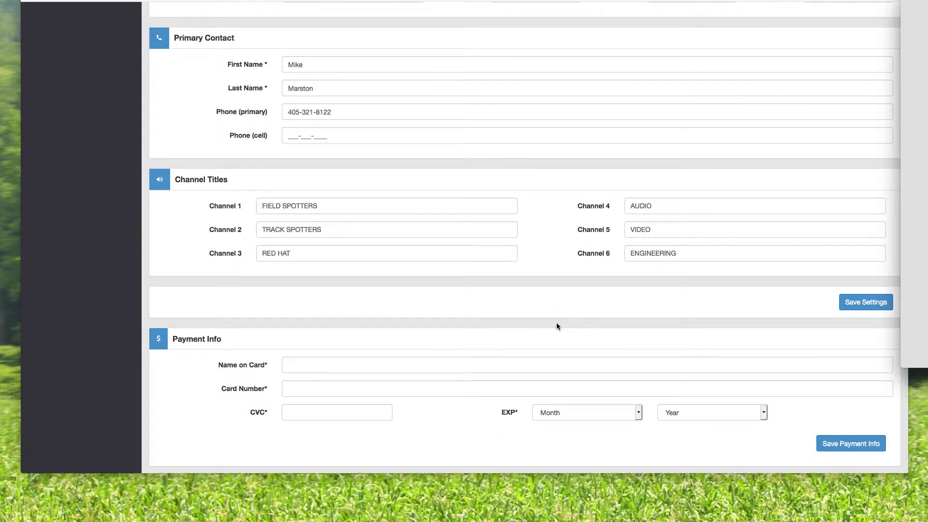
{"action": "scroll", "coordinate": [556, 327], "scroll_direction": "up", "scroll_amount": 5}
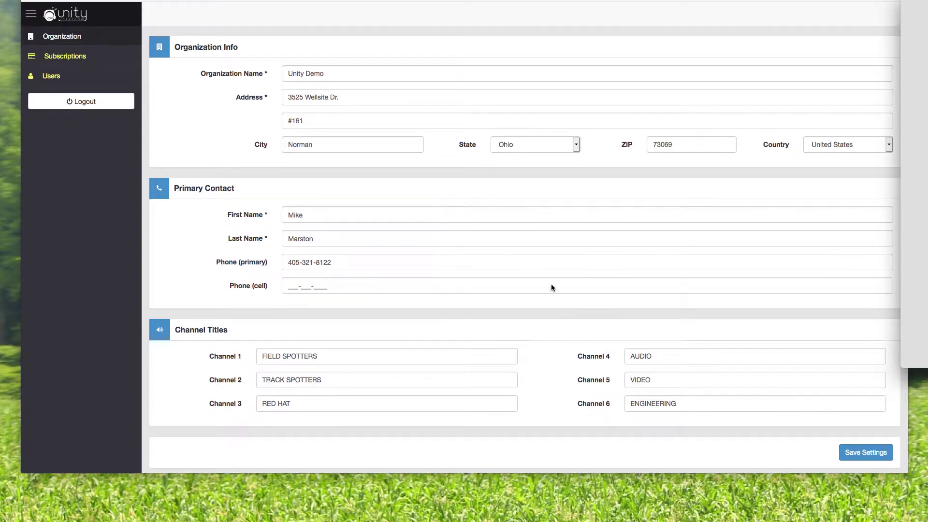
{"action": "left_click", "coordinate": [60, 77]}
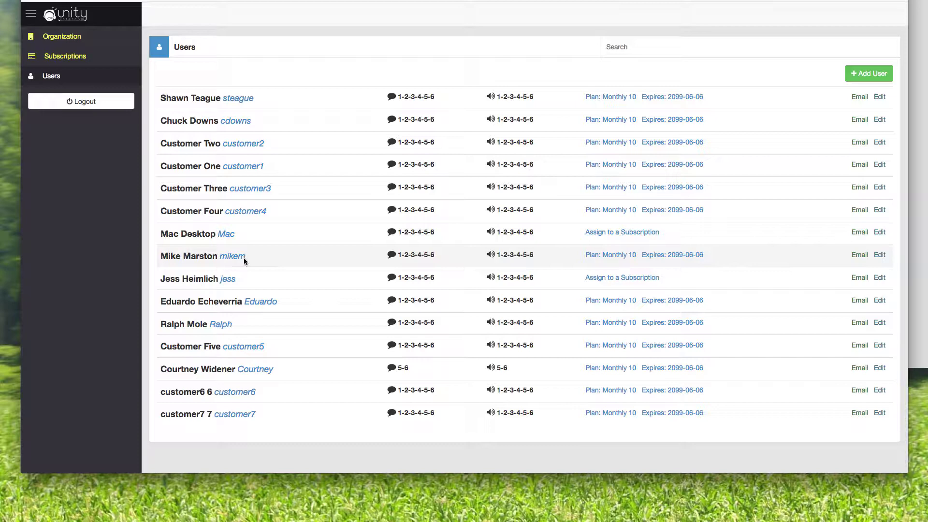
Step: Open a user's profile, showing Talk and Listen on all six channels and Channel Admin Yes
{"action": "left_click", "coordinate": [879, 255]}
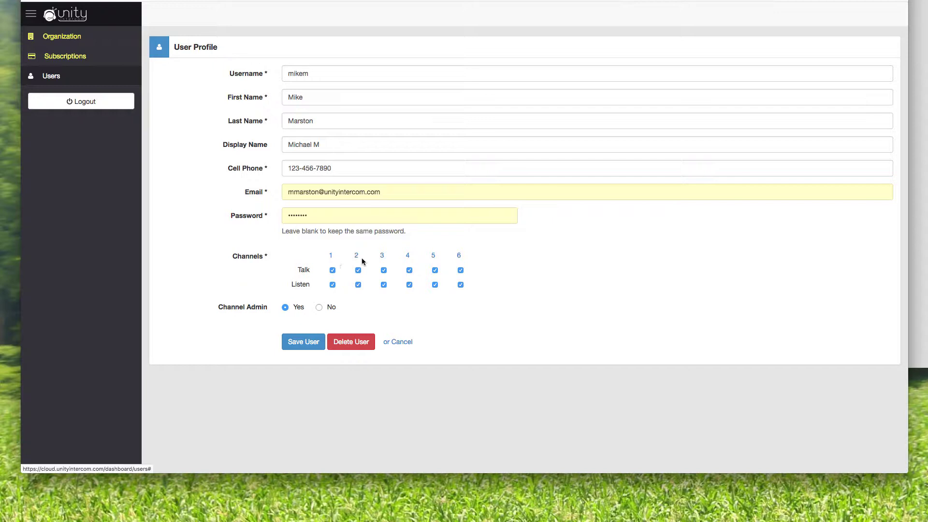
{"action": "left_click", "coordinate": [384, 270]}
{"action": "left_click", "coordinate": [408, 270]}
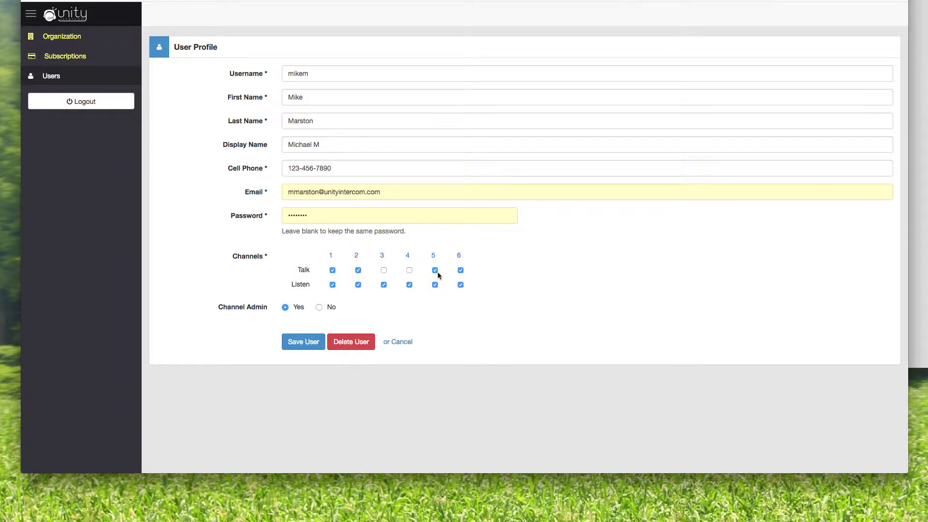
{"action": "left_click", "coordinate": [409, 284]}
{"action": "left_click", "coordinate": [435, 284]}
{"action": "left_click", "coordinate": [435, 270]}
{"action": "left_click", "coordinate": [435, 270]}
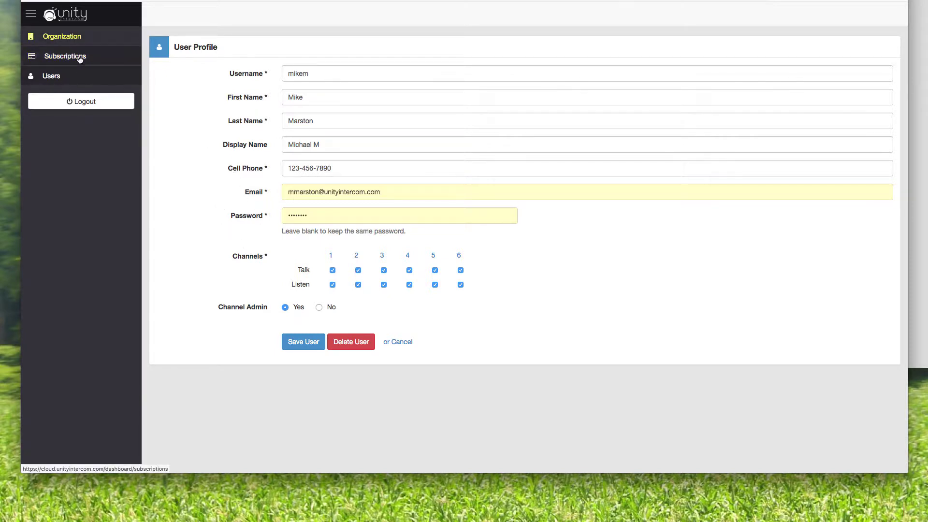
Step: Cancel the user profile without saving and return to the Users list
{"action": "left_click", "coordinate": [73, 79]}
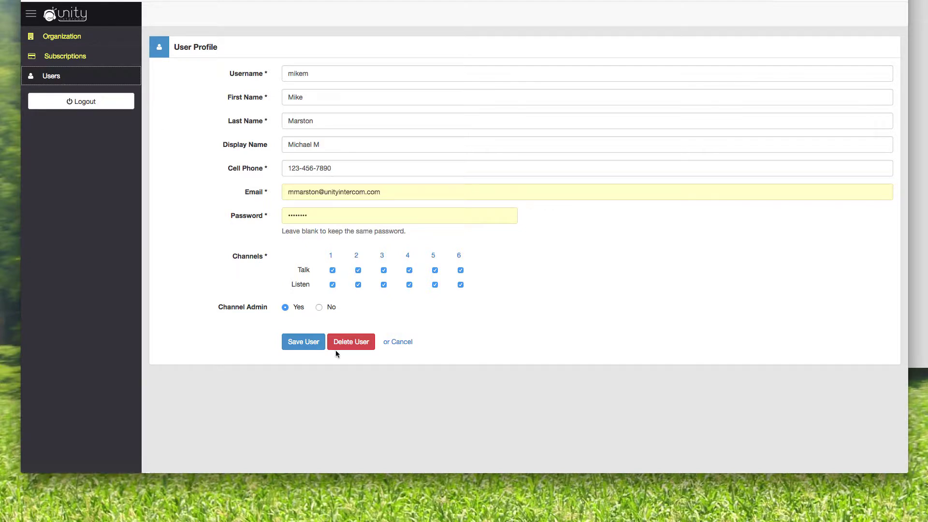
{"action": "left_click", "coordinate": [400, 344]}
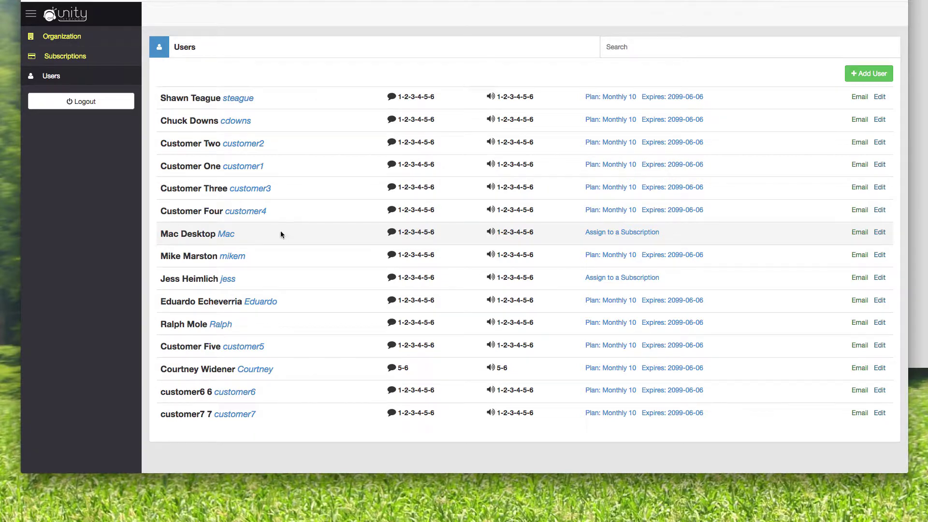
Step: View the Monthly 10 subscription and check its assigned users list (13 of 13)
{"action": "left_click", "coordinate": [76, 58]}
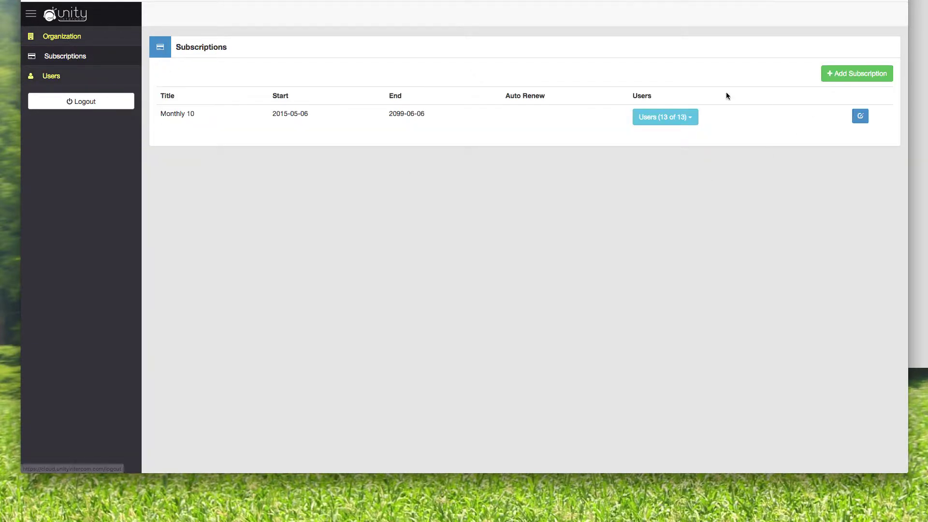
{"action": "left_click", "coordinate": [686, 117]}
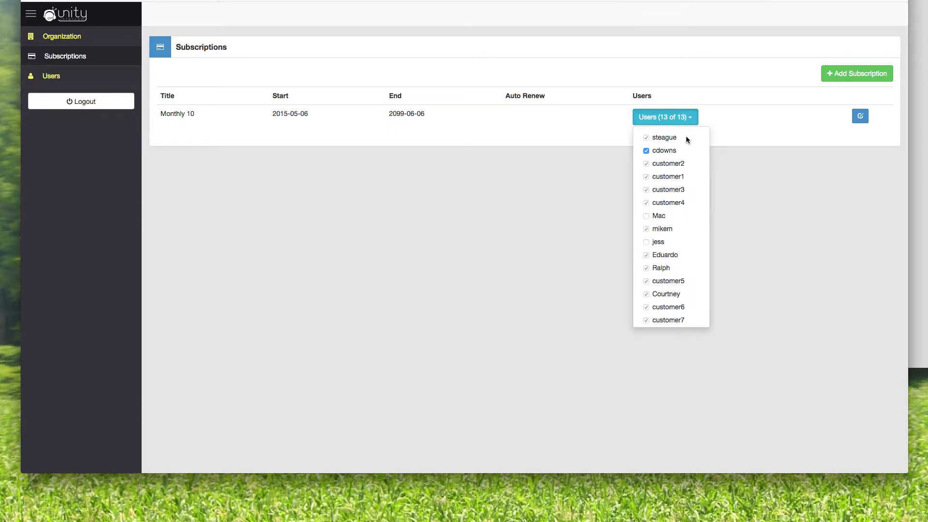
{"action": "left_click", "coordinate": [574, 134]}
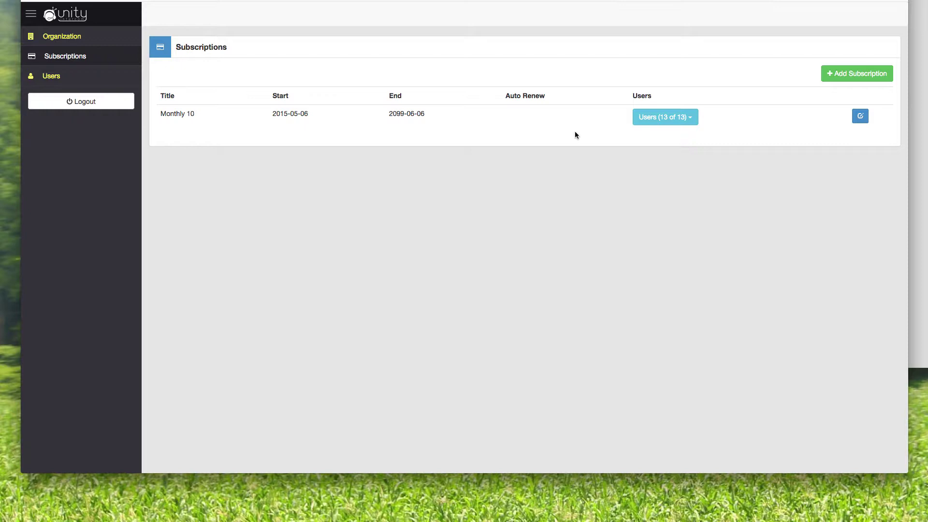
Step: Return to the Users list showing thirteen users on Monthly 10 and two unassigned
{"action": "left_click", "coordinate": [77, 76]}
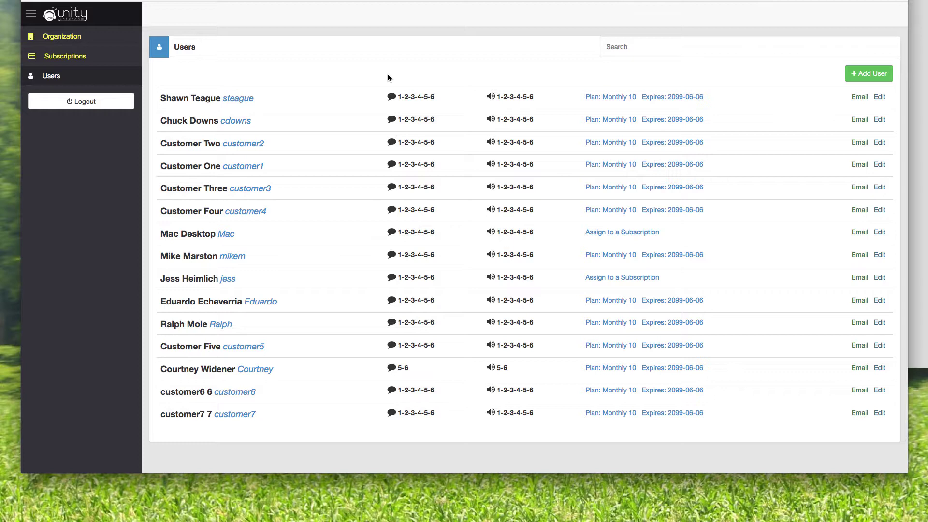
Step: Open Organization Info and review the primary contact and six channel titles
{"action": "left_click", "coordinate": [62, 36]}
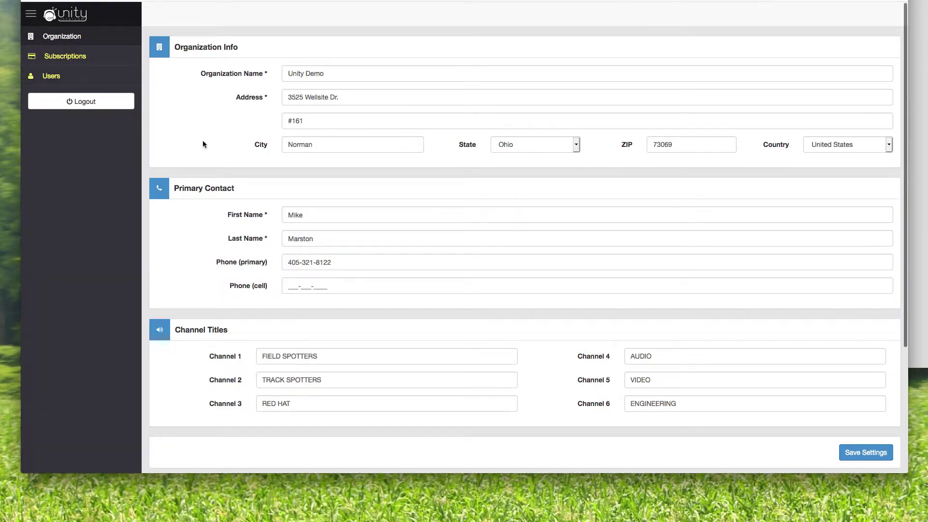
{"action": "scroll", "coordinate": [456, 277], "scroll_direction": "down", "scroll_amount": 2}
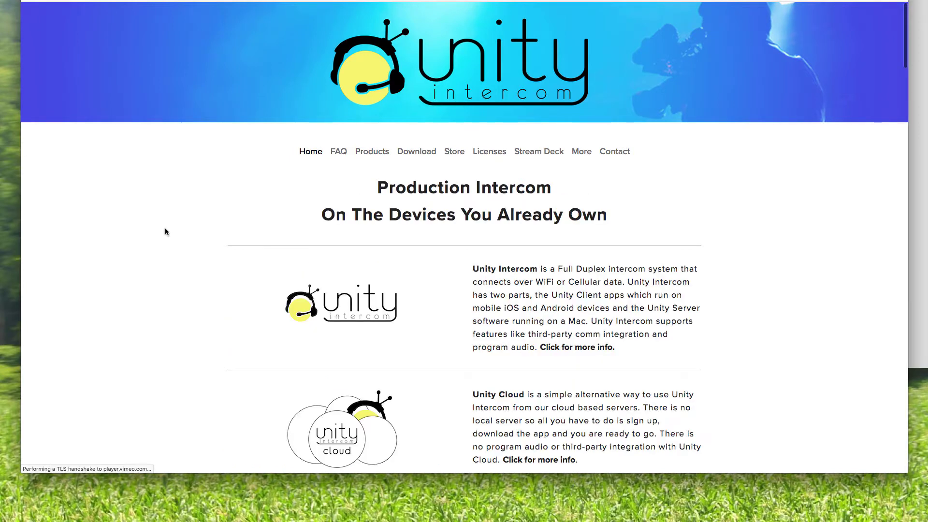
{"action": "scroll", "coordinate": [167, 293], "scroll_direction": "down", "scroll_amount": 2}
{"action": "scroll", "coordinate": [175, 293], "scroll_direction": "down", "scroll_amount": 1}
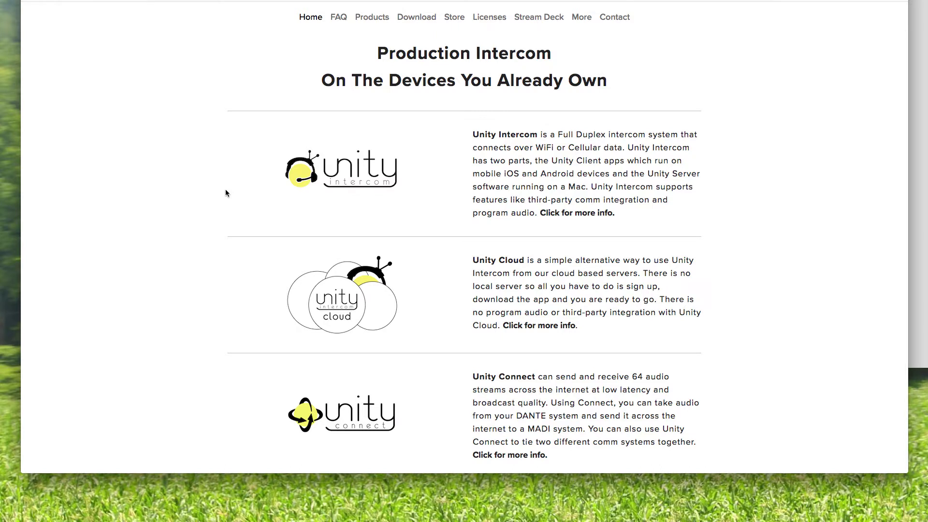
{"action": "scroll", "coordinate": [203, 218], "scroll_direction": "up", "scroll_amount": 2}
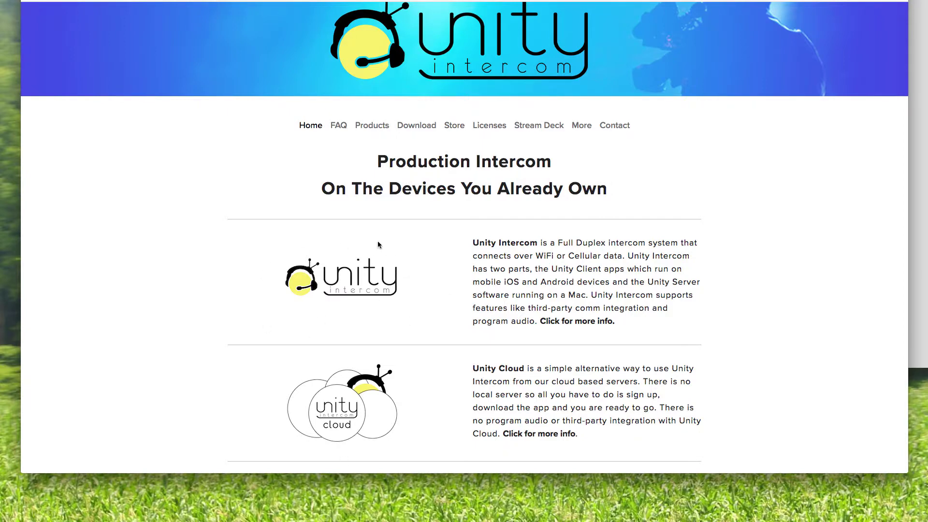
{"action": "scroll", "coordinate": [188, 268], "scroll_direction": "down", "scroll_amount": 3}
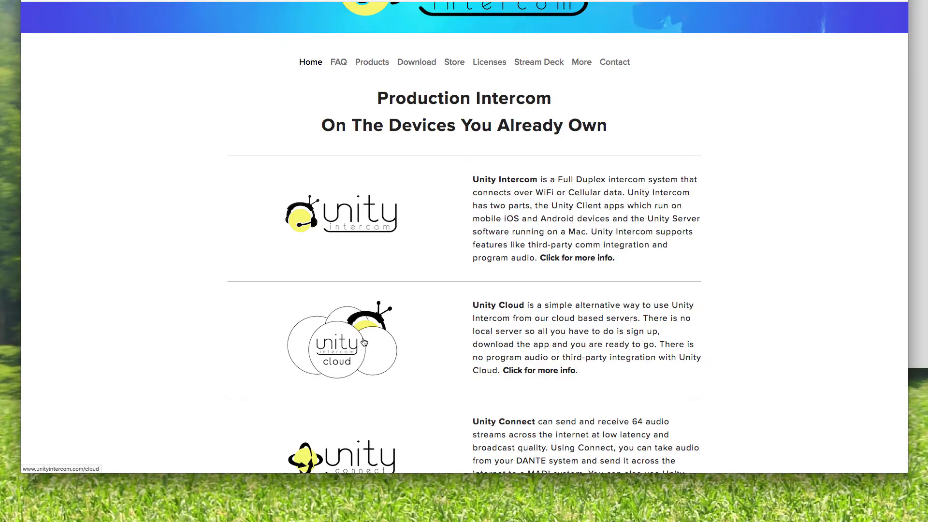
Step: Open the Unity Cloud product page and browse the Event, Monthly and Annual License sections
{"action": "left_click", "coordinate": [350, 339]}
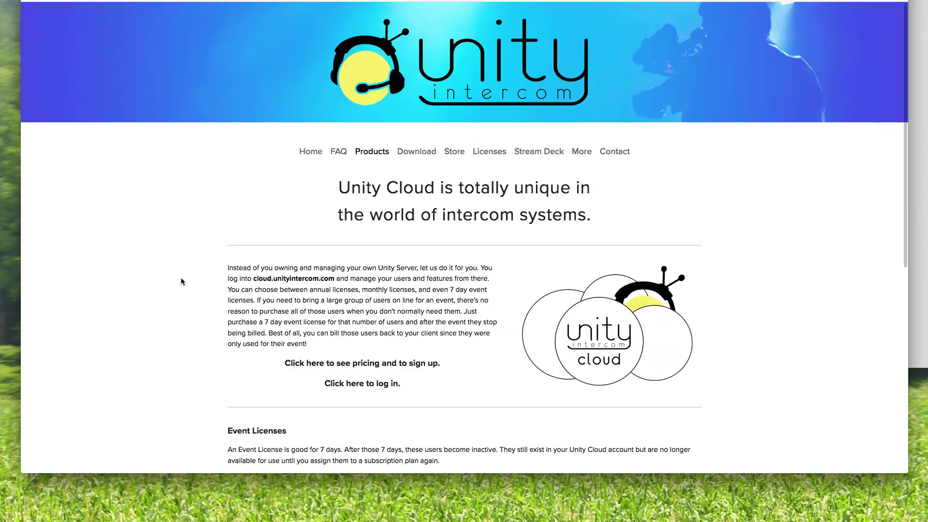
{"action": "scroll", "coordinate": [184, 286], "scroll_direction": "down", "scroll_amount": 5}
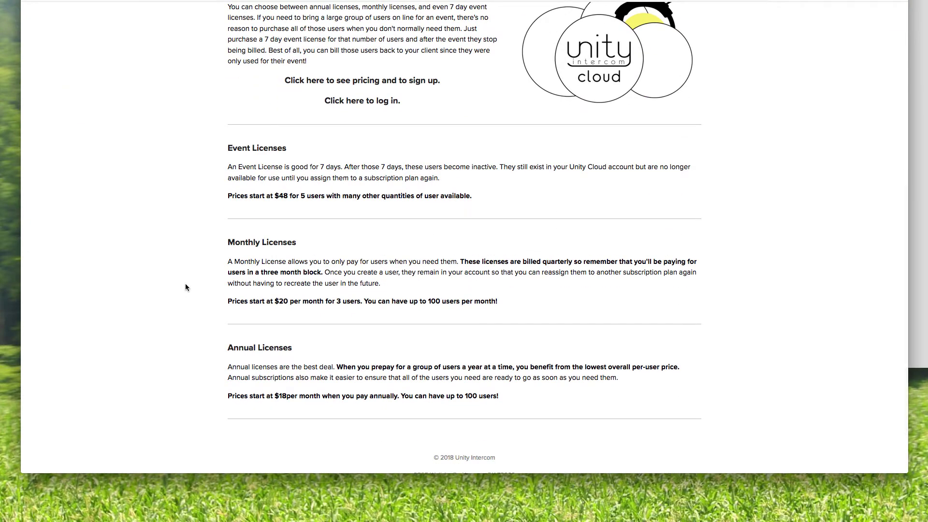
{"action": "scroll", "coordinate": [186, 284], "scroll_direction": "up", "scroll_amount": 4}
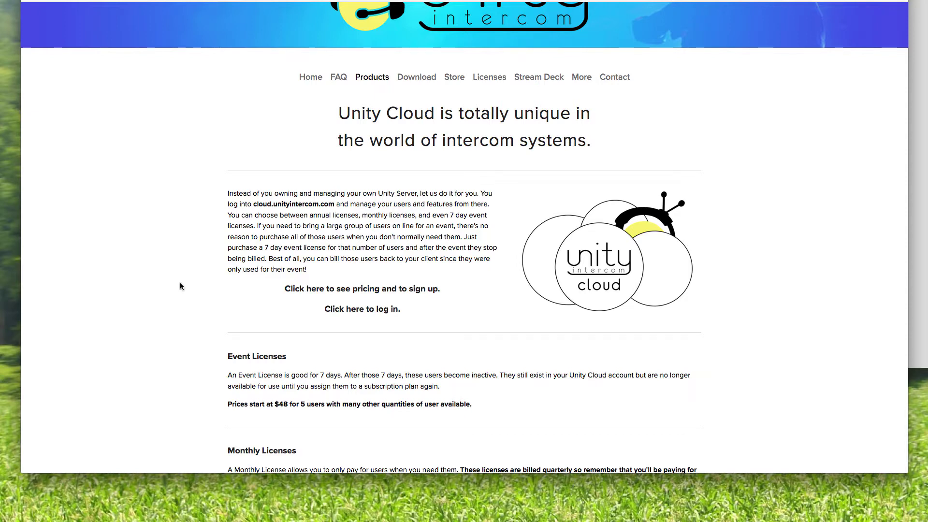
{"action": "scroll", "coordinate": [175, 278], "scroll_direction": "up", "scroll_amount": 2}
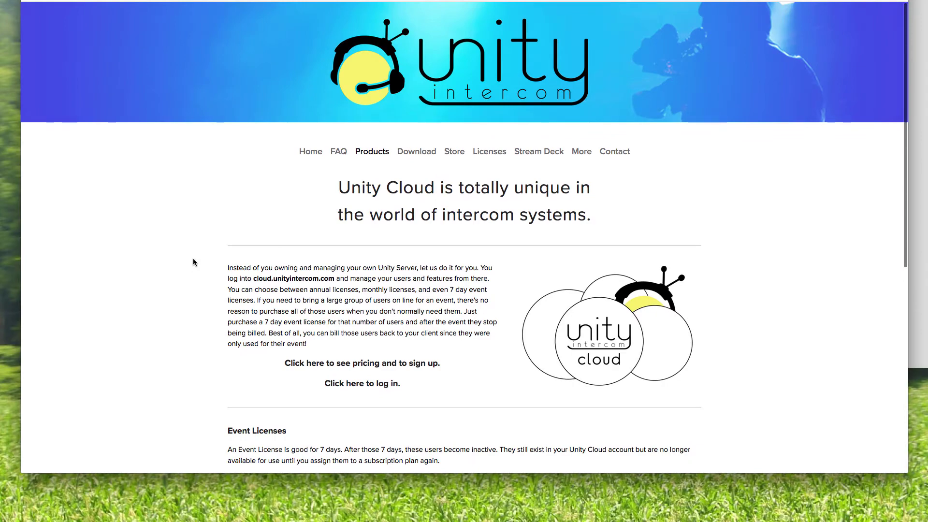
{"action": "scroll", "coordinate": [193, 258], "scroll_direction": "down", "scroll_amount": 5}
{"action": "scroll", "coordinate": [184, 274], "scroll_direction": "up", "scroll_amount": 5}
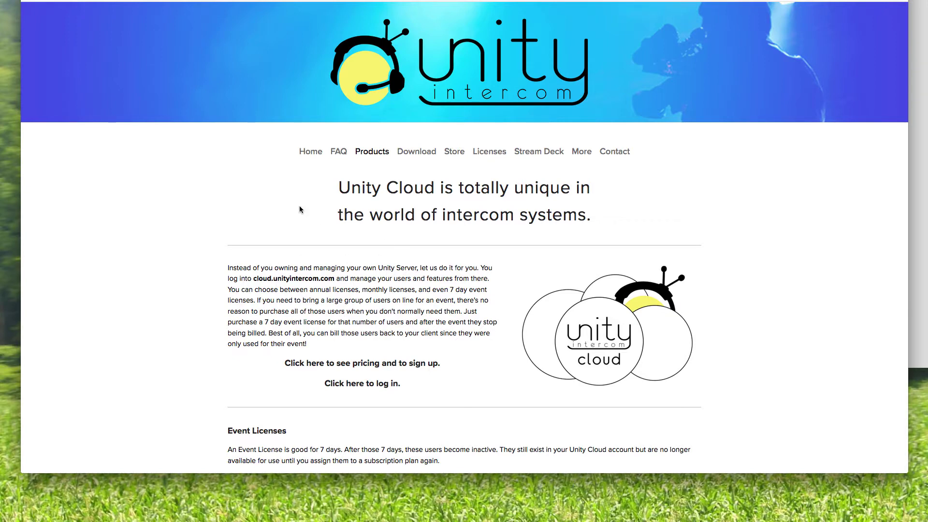
Step: Return to the website home page and open the Unity Intercom product page with its broadcast photo gallery
{"action": "left_click", "coordinate": [318, 157]}
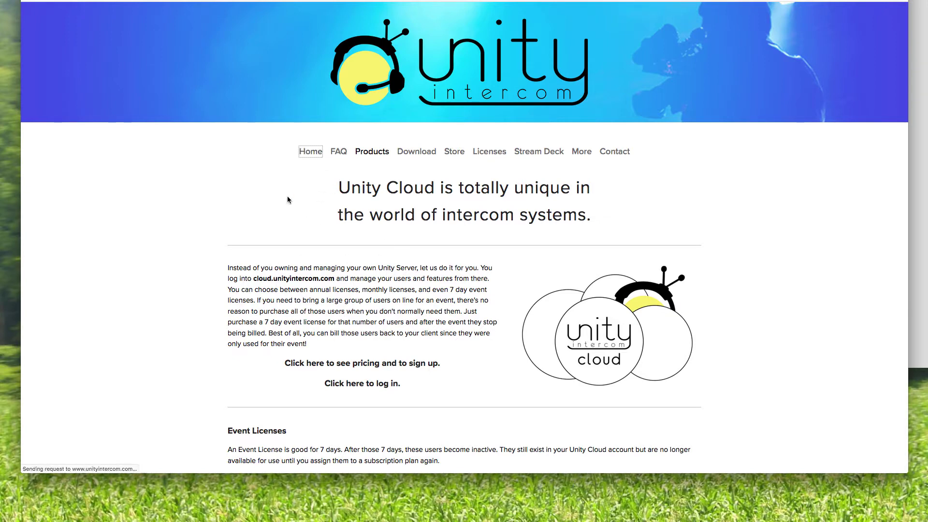
{"action": "scroll", "coordinate": [213, 256], "scroll_direction": "down", "scroll_amount": 3}
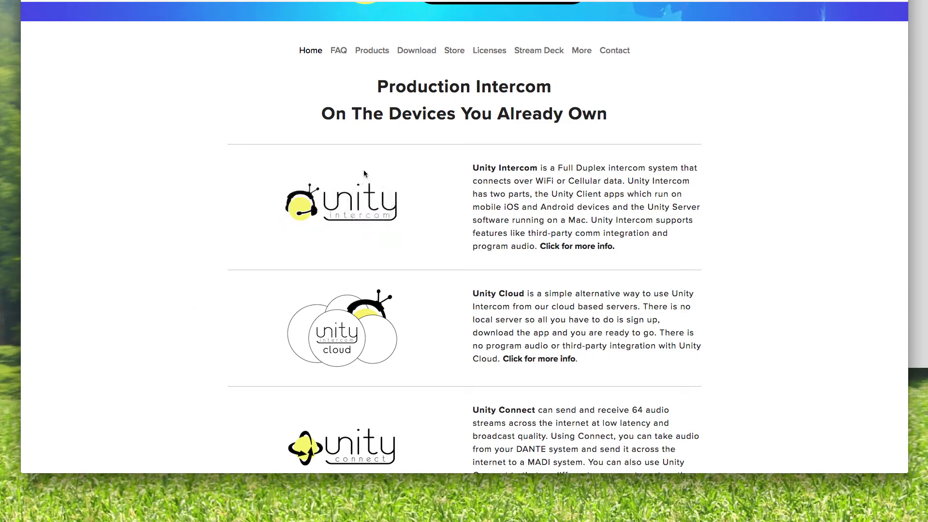
{"action": "left_click", "coordinate": [371, 203]}
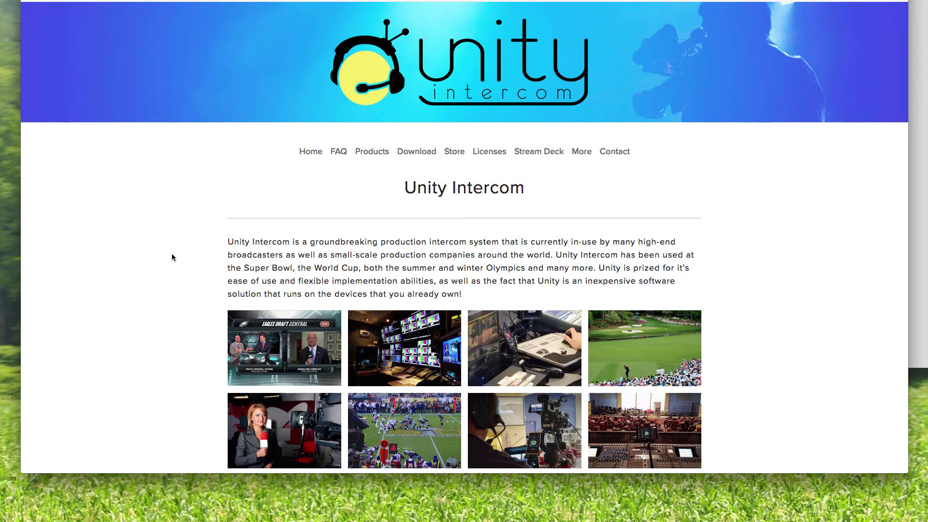
{"action": "scroll", "coordinate": [172, 257], "scroll_direction": "down", "scroll_amount": 6}
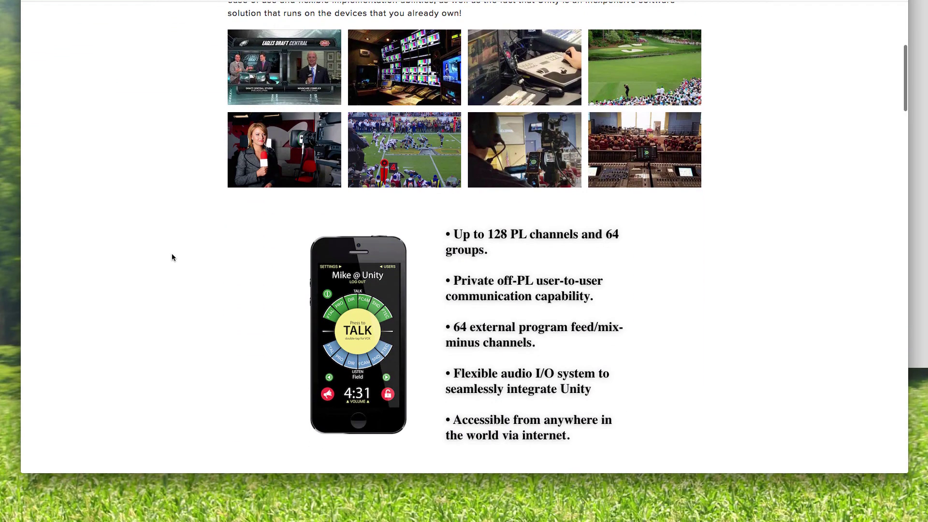
{"action": "scroll", "coordinate": [172, 254], "scroll_direction": "down", "scroll_amount": 10}
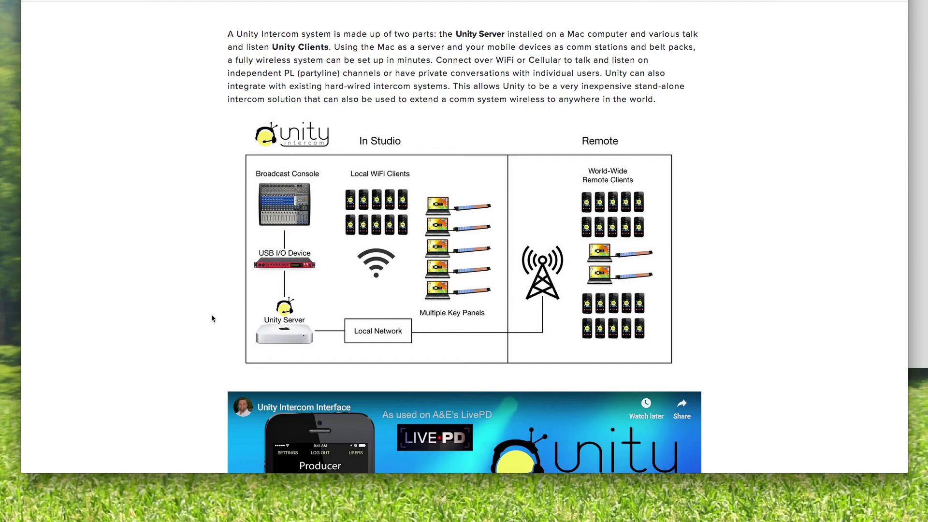
{"action": "scroll", "coordinate": [211, 318], "scroll_direction": "up", "scroll_amount": 5}
{"action": "left_click", "coordinate": [229, 316]}
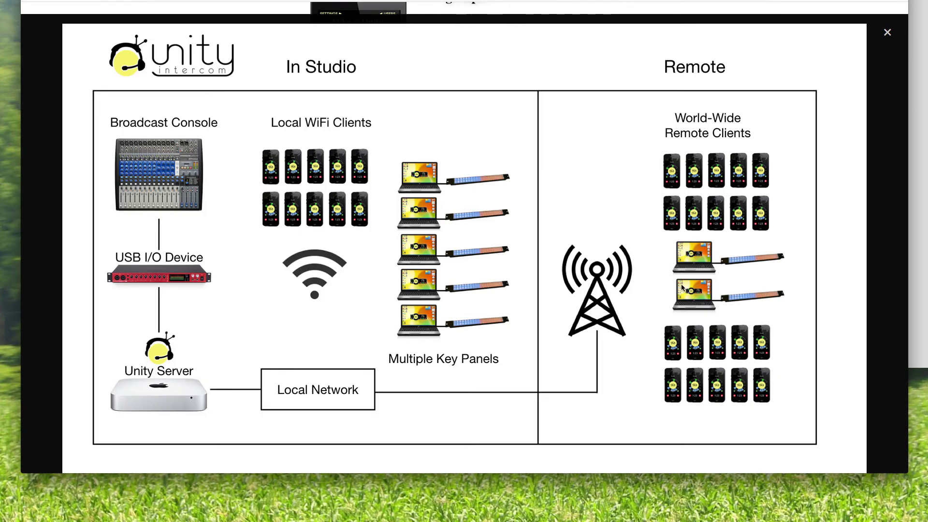